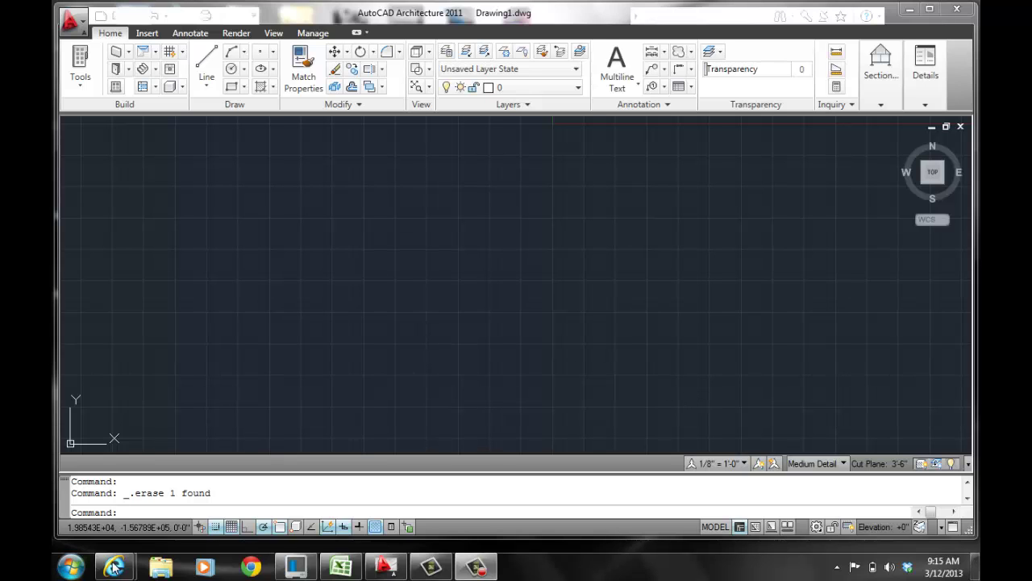
- Bring the Google image results for 'architecture geometry' to the front
mouse_move(114, 567)
left_click(205, 513)
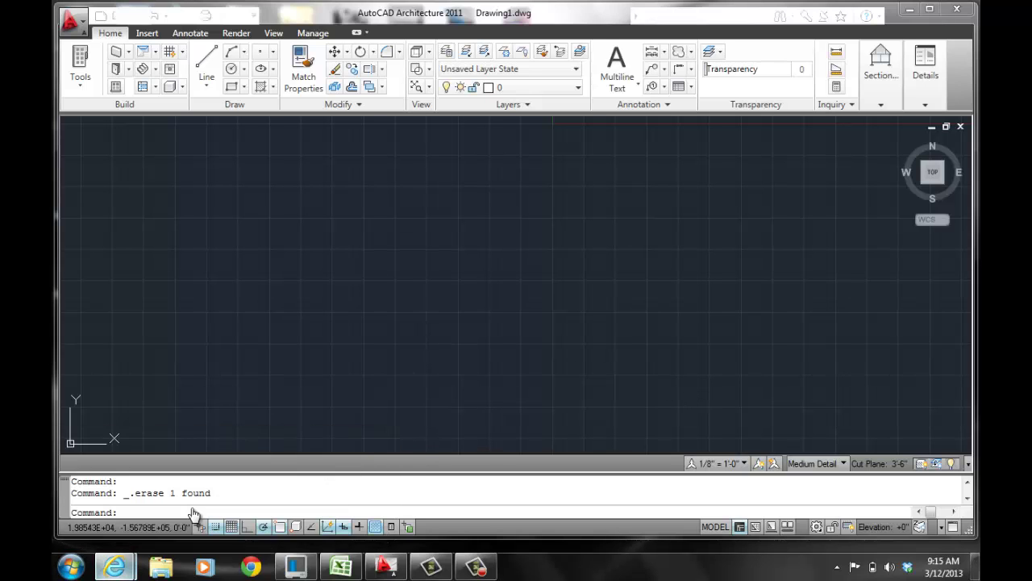
scroll(651, 438, "up", 3)
scroll(653, 438, "up", 5)
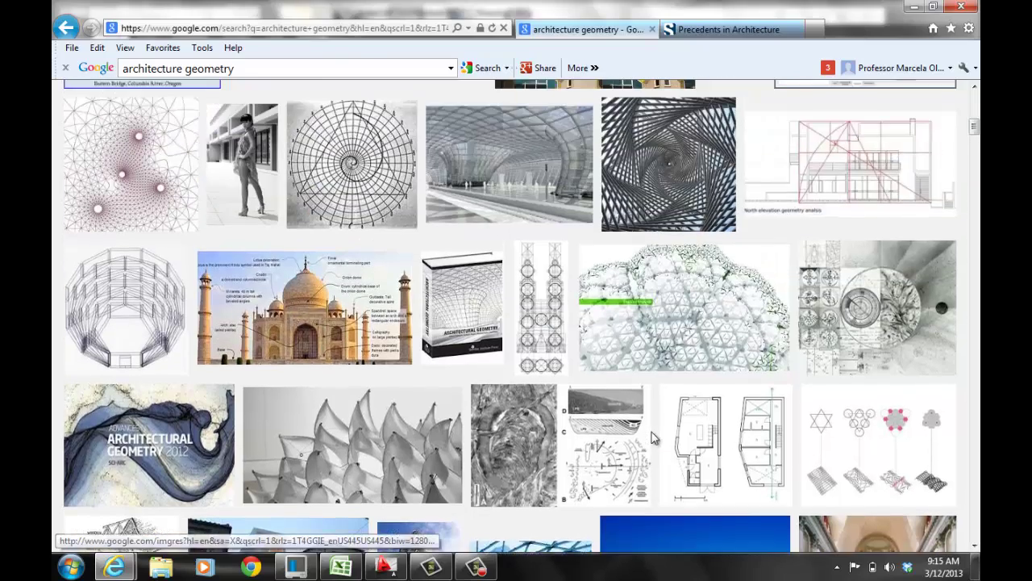
scroll(654, 438, "up", 1)
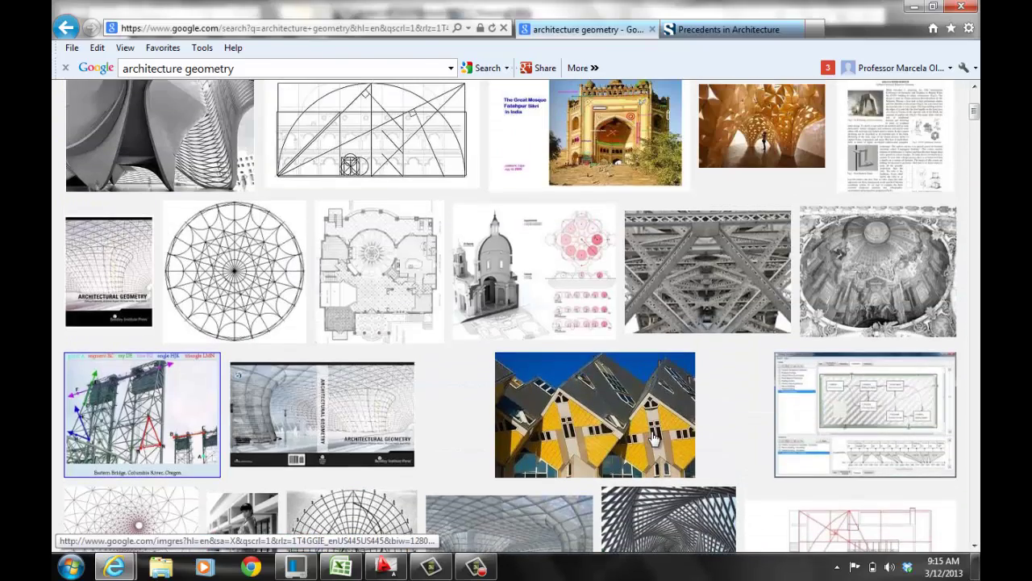
scroll(653, 438, "up", 1)
scroll(653, 438, "up", 2)
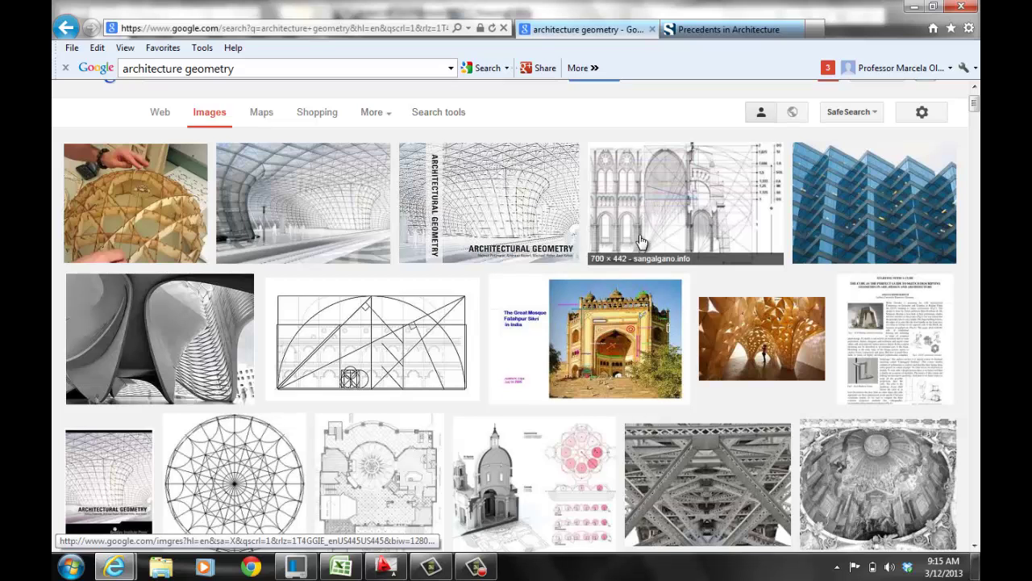
scroll(656, 370, "down", 10)
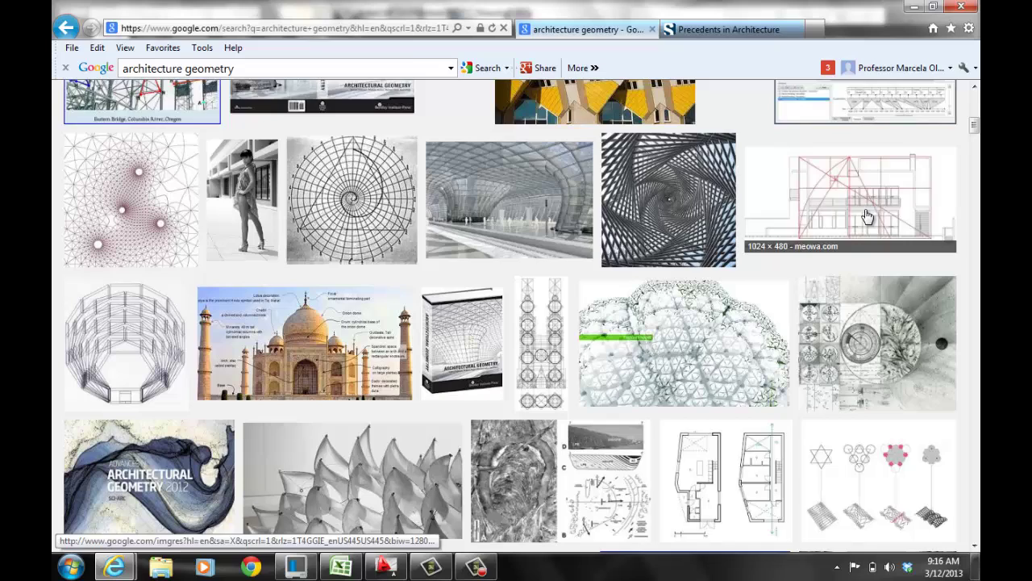
scroll(867, 216, "down", 1)
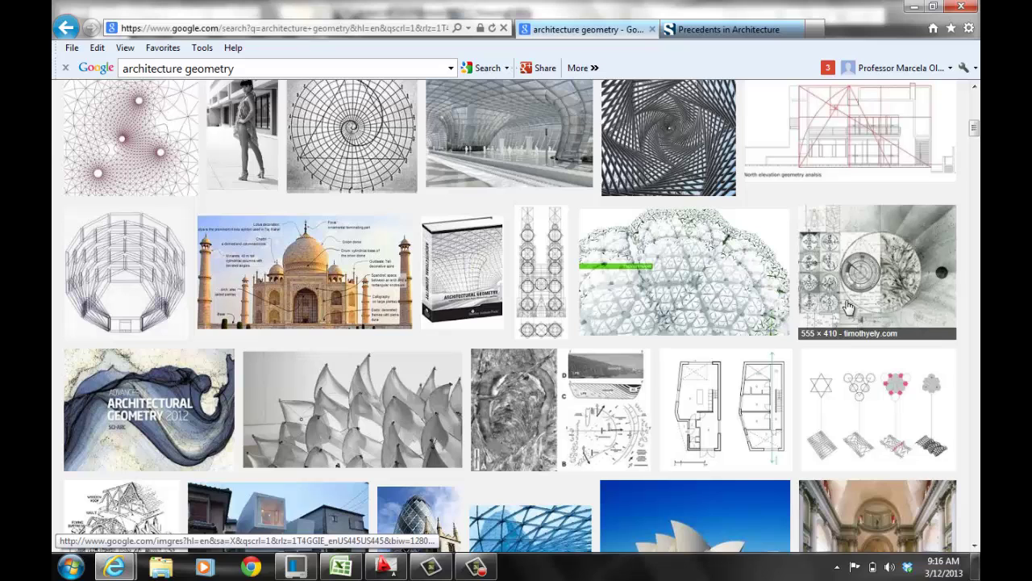
scroll(847, 306, "down", 5)
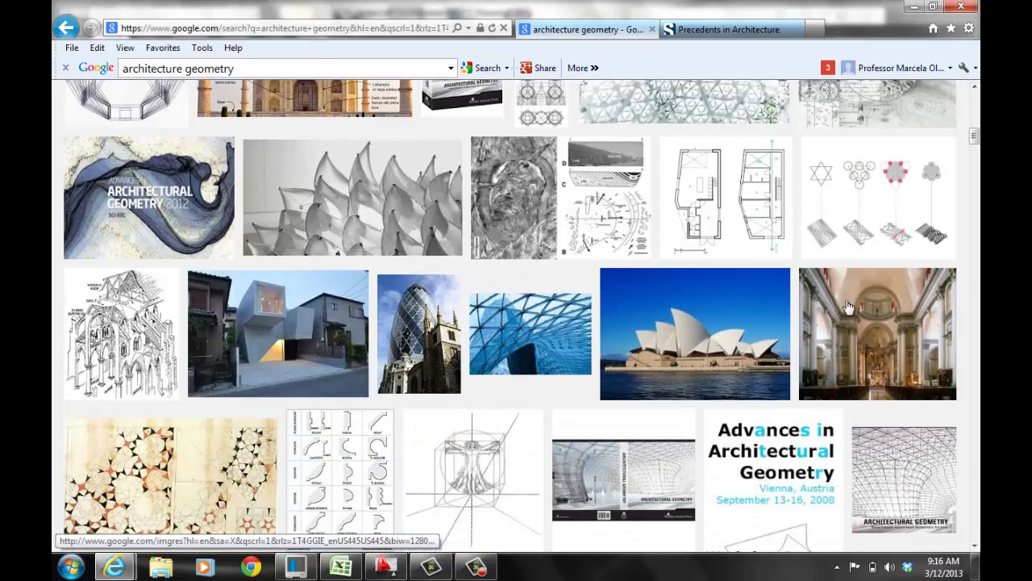
scroll(847, 306, "down", 1)
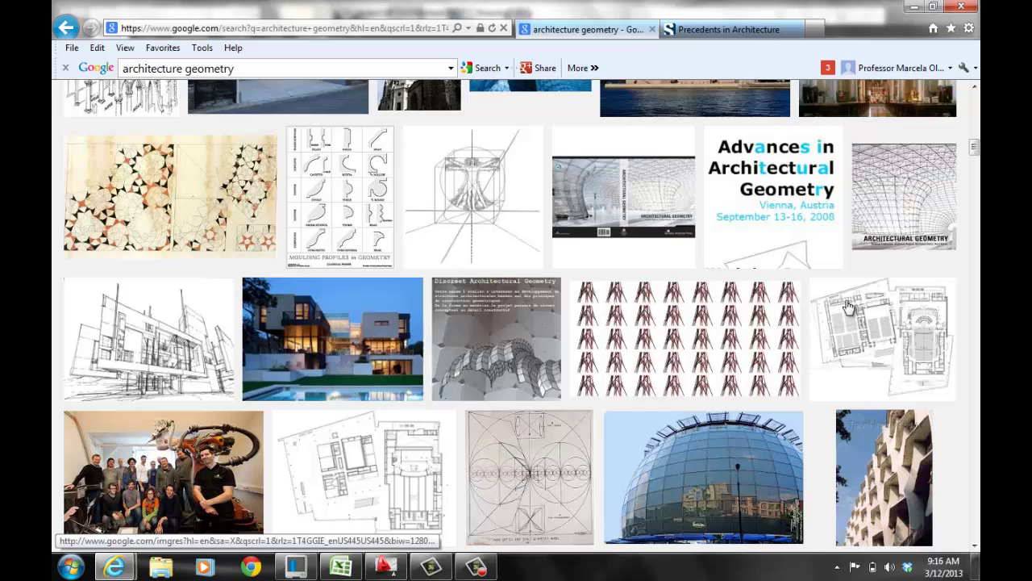
scroll(677, 352, "down", 1)
scroll(676, 343, "up", 6)
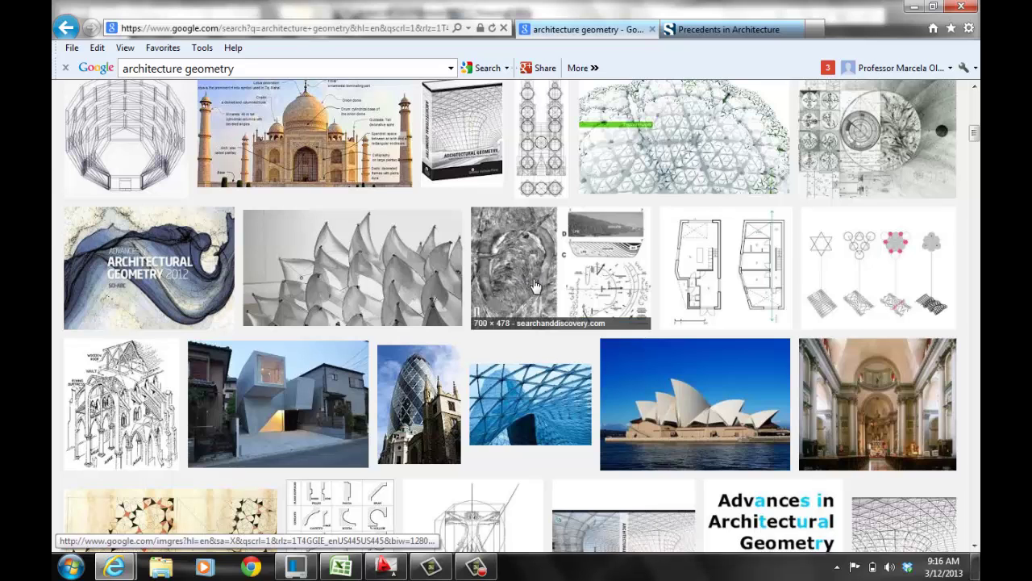
scroll(540, 278, "down", 3)
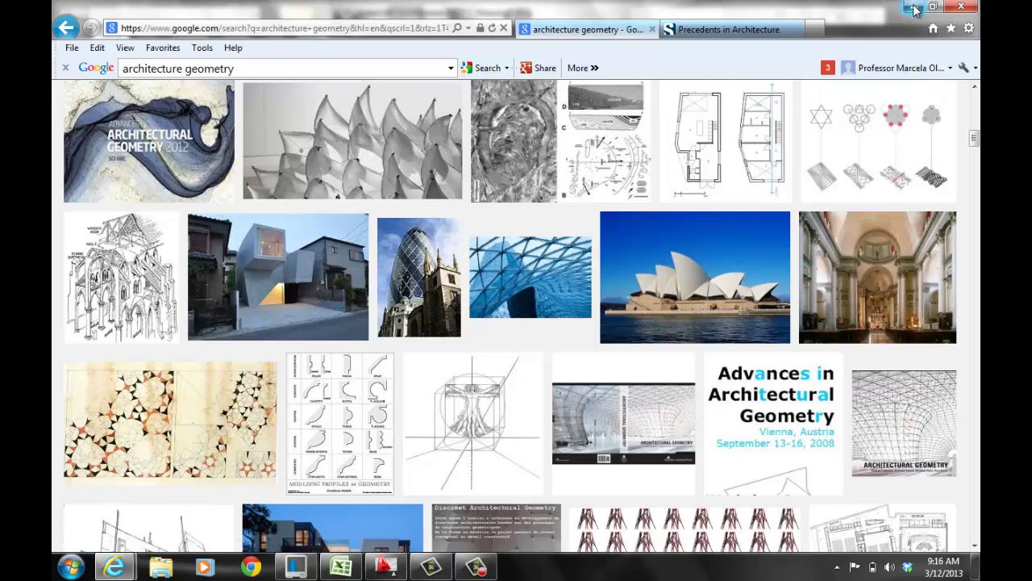
- Show page 27 of Scribd's 'Precedents in Architecture' with the church's geometry, massing and parti diagrams
left_click(914, 7)
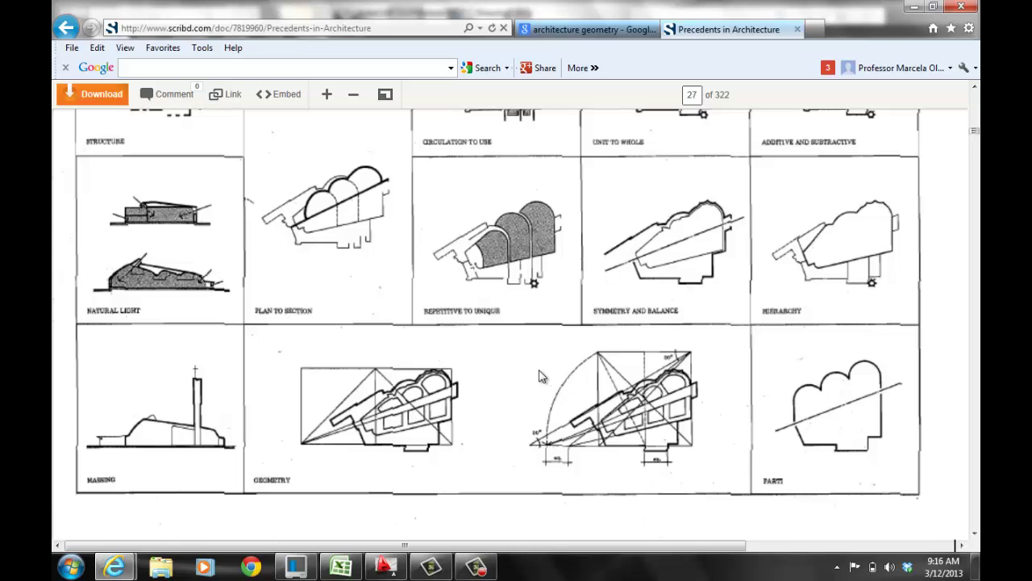
scroll(542, 377, "up", 1)
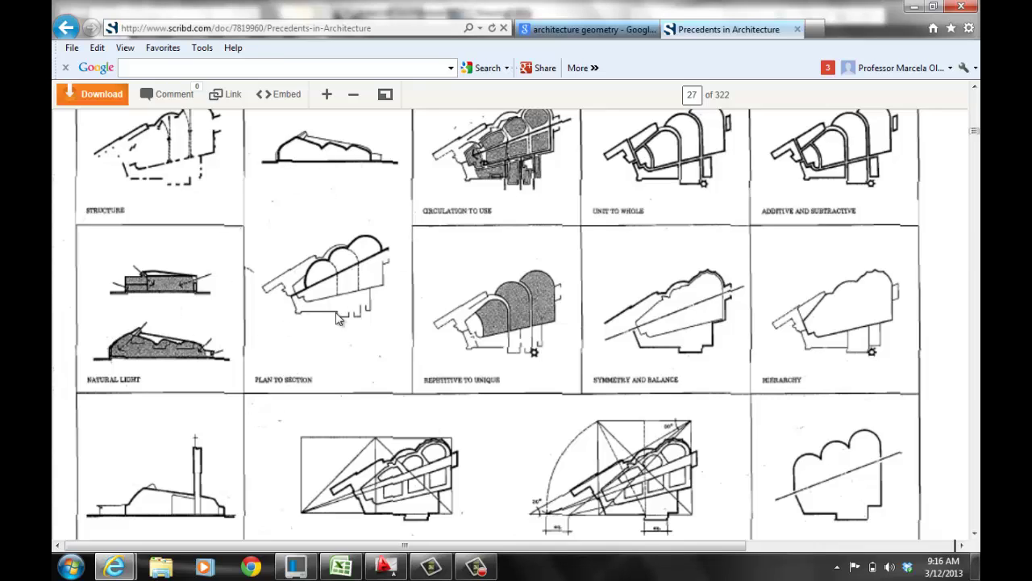
scroll(637, 507, "down", 1)
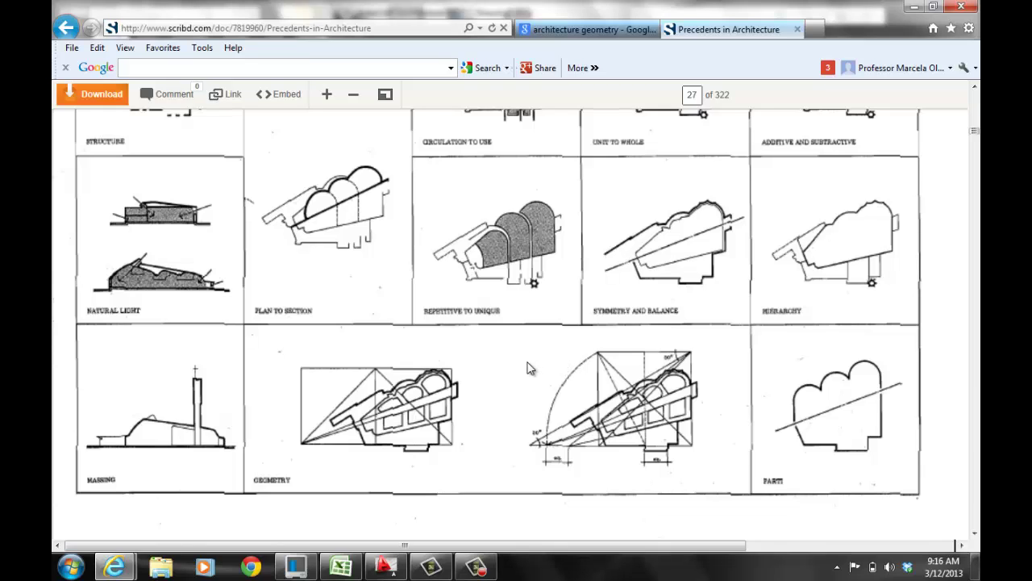
- Paste the captured geometry, massing and parti page image into the drawing, positioned at the left
left_click(915, 8)
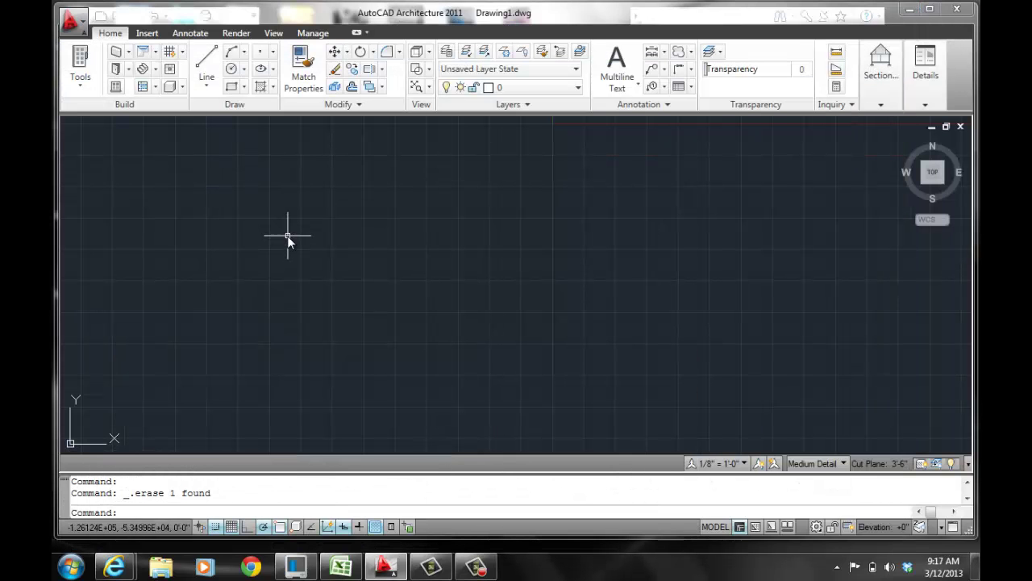
right_click(288, 236)
mouse_move(419, 315)
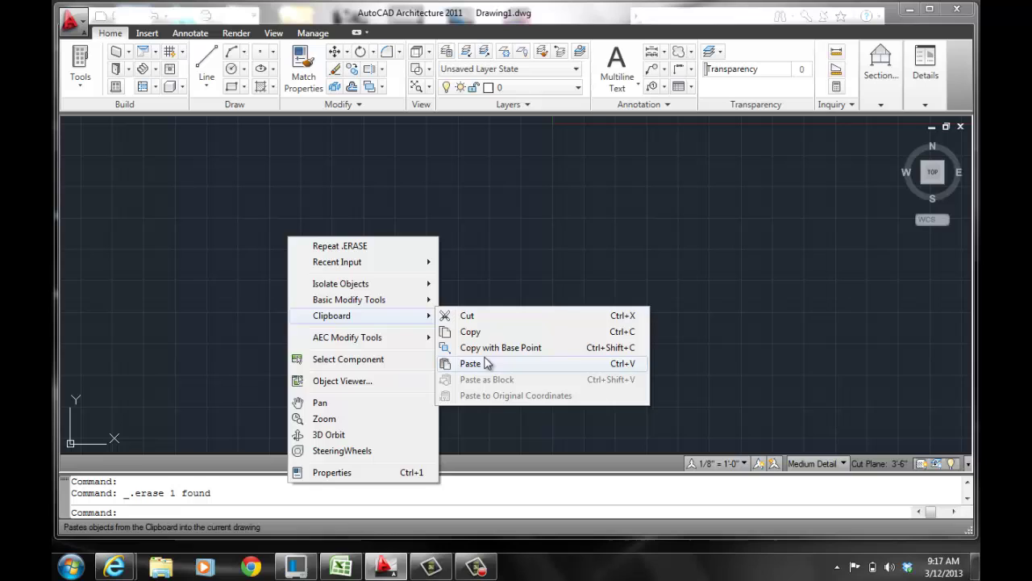
left_click(484, 363)
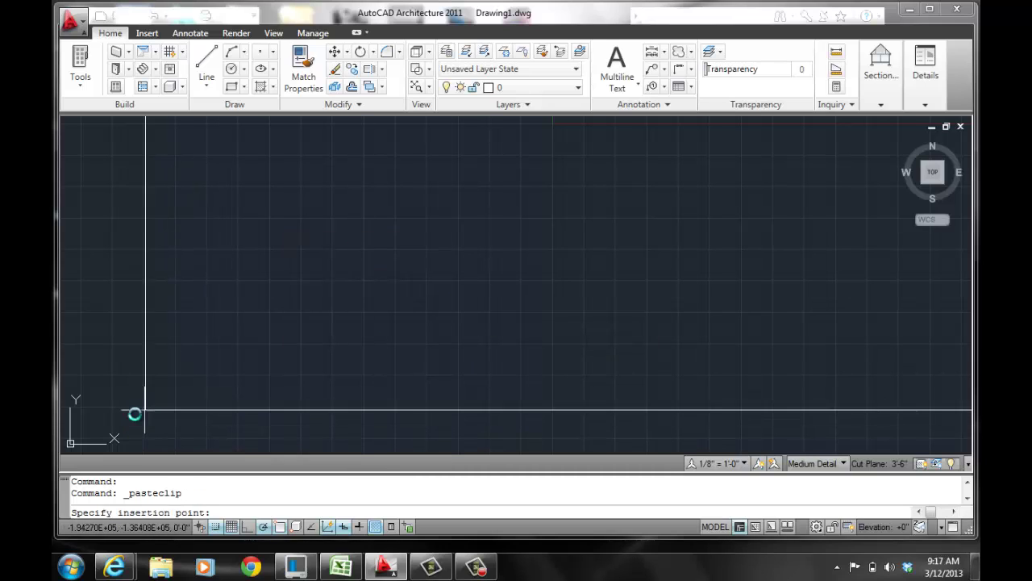
left_click(185, 392)
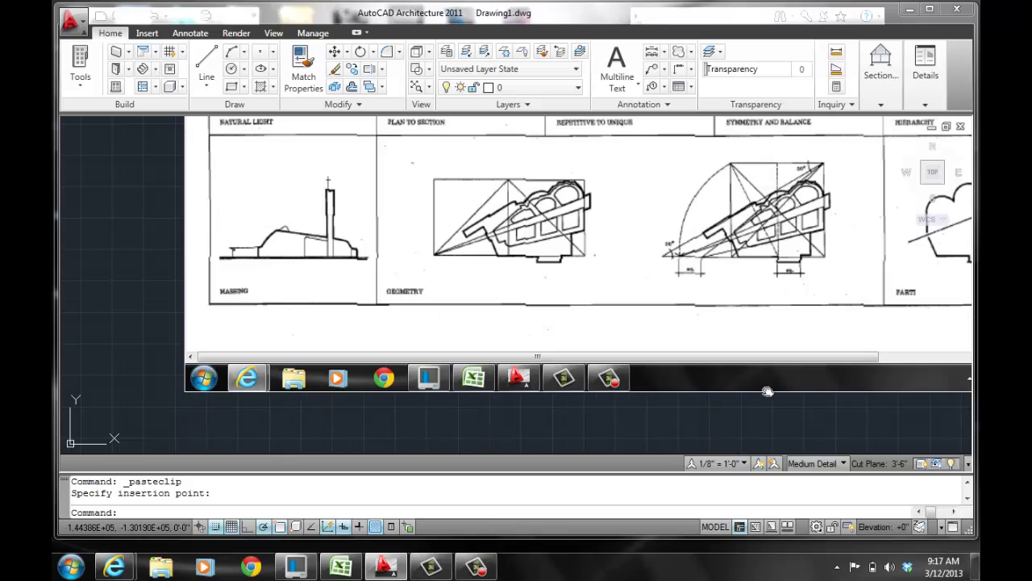
middle_click_drag(857, 405, 588, 387)
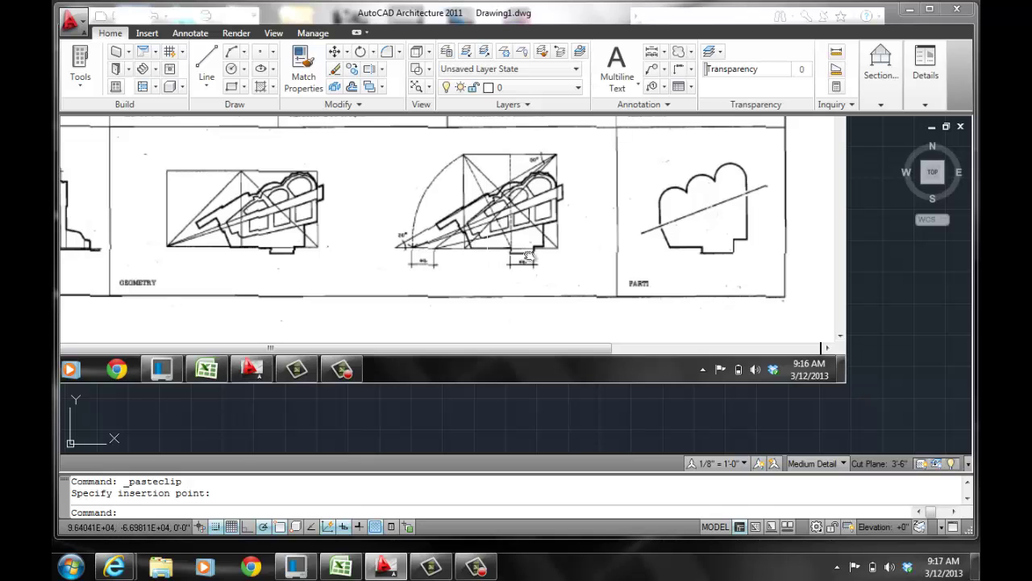
middle_click_drag(572, 255, 421, 253)
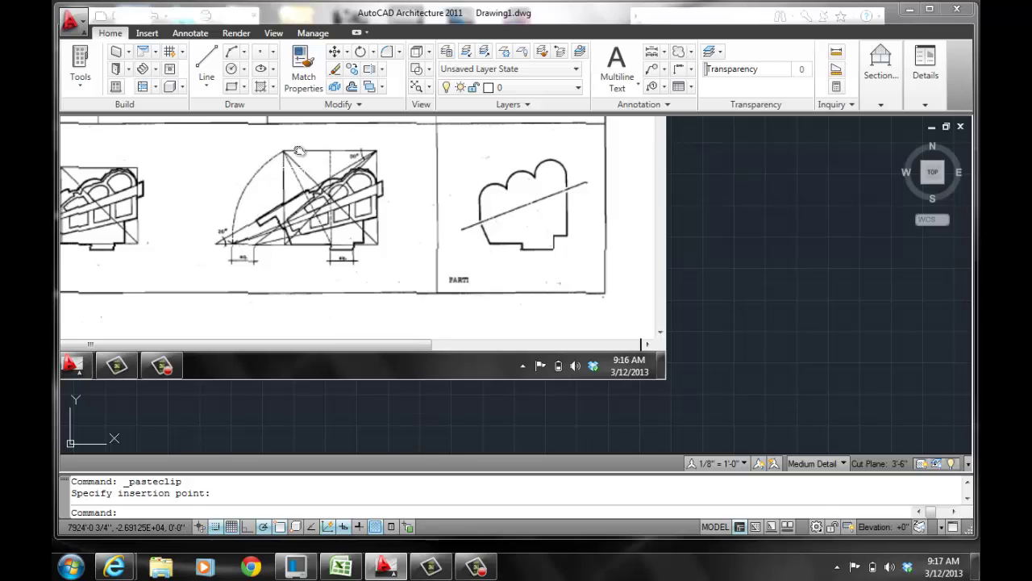
middle_click_drag(646, 232, 639, 232)
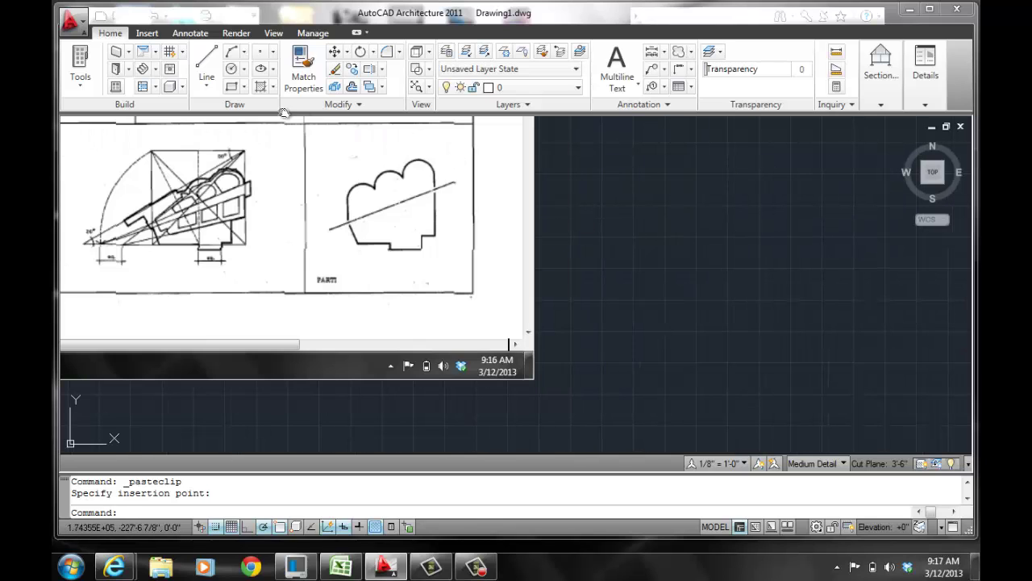
- Draw a square to the right of the pasted church diagram
left_click(260, 88)
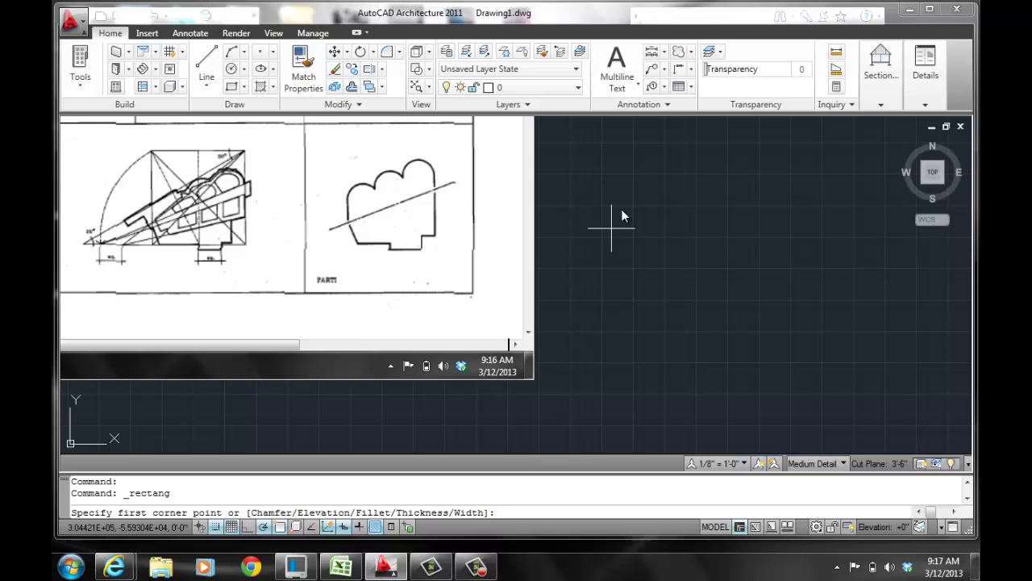
left_click(637, 183)
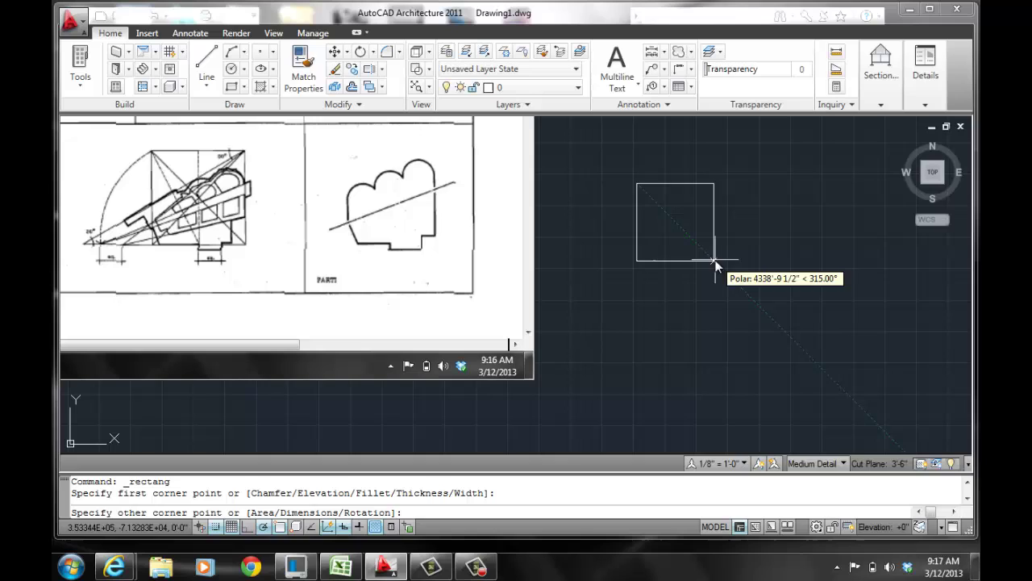
left_click(715, 260)
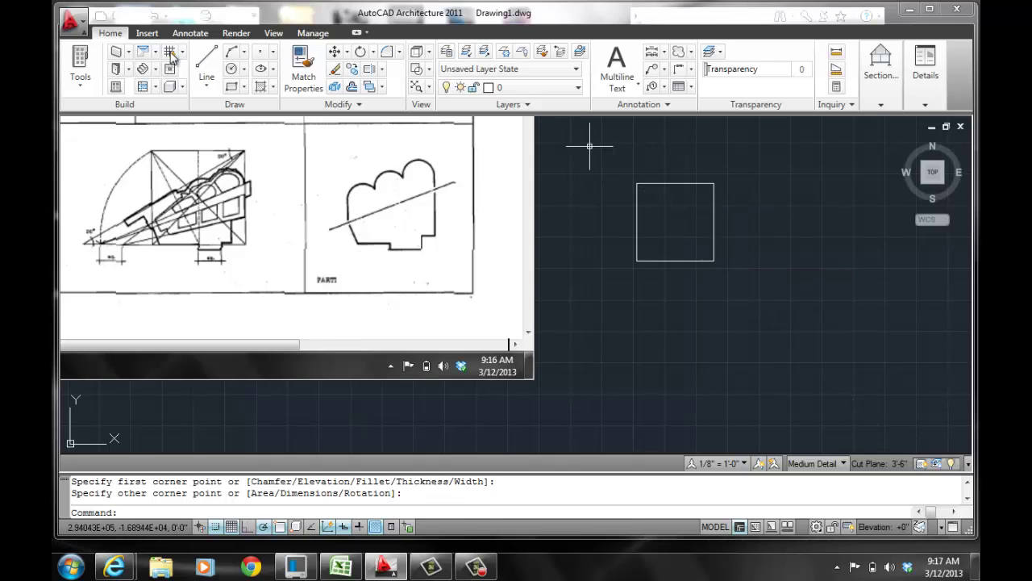
- Draw a diagonal from the square's lower-left corner to its upper-right corner
left_click(207, 65)
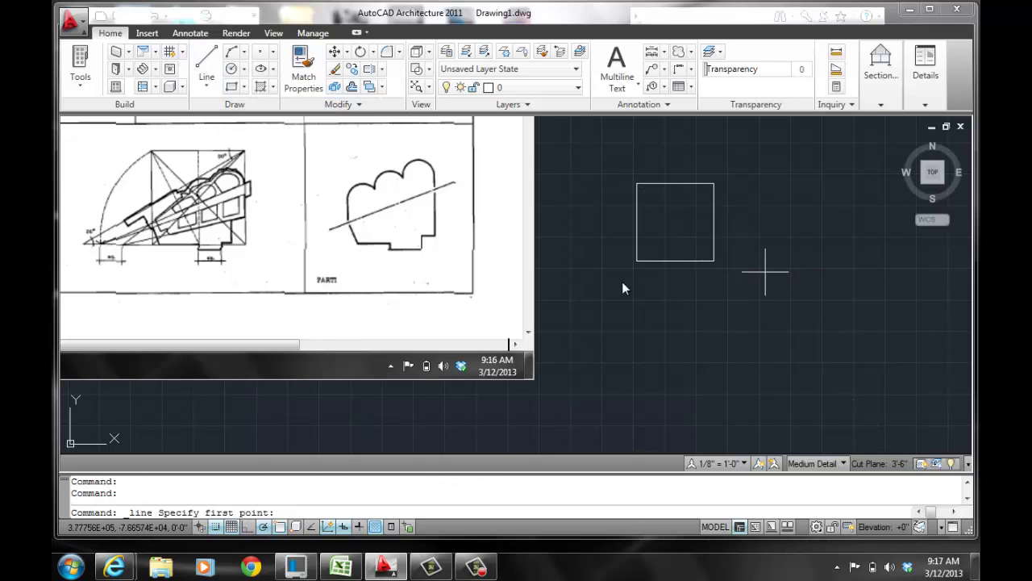
left_click(637, 260)
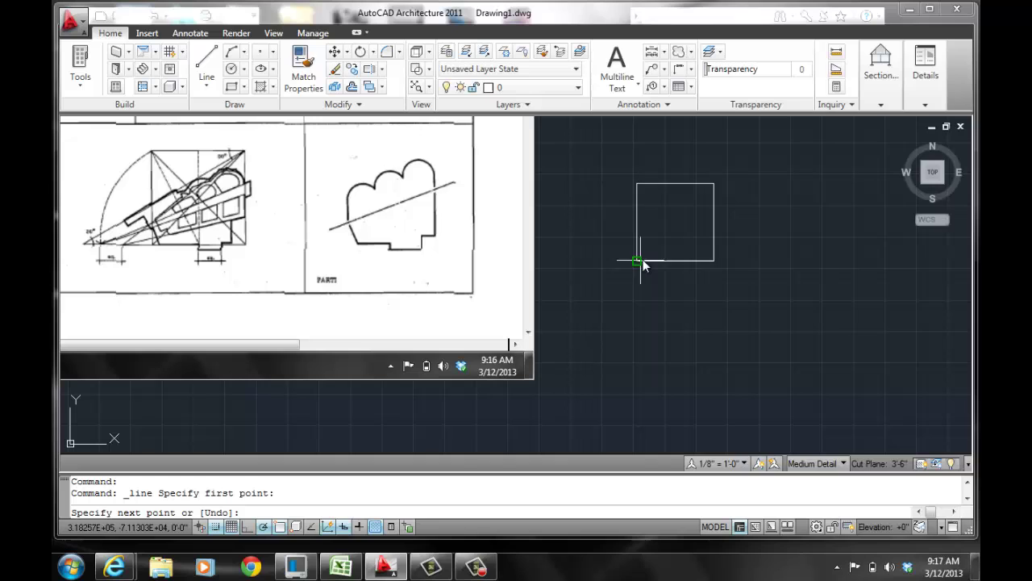
left_click(715, 184)
right_click(718, 187)
left_click(736, 195)
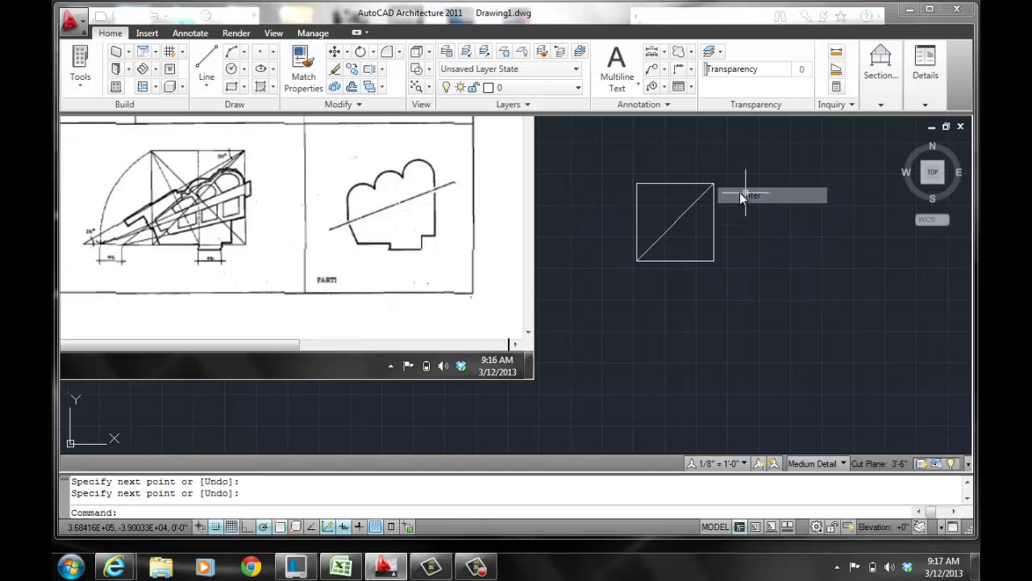
- Draw a vertical line joining the midpoints of the square's bottom and top edges
left_click(207, 64)
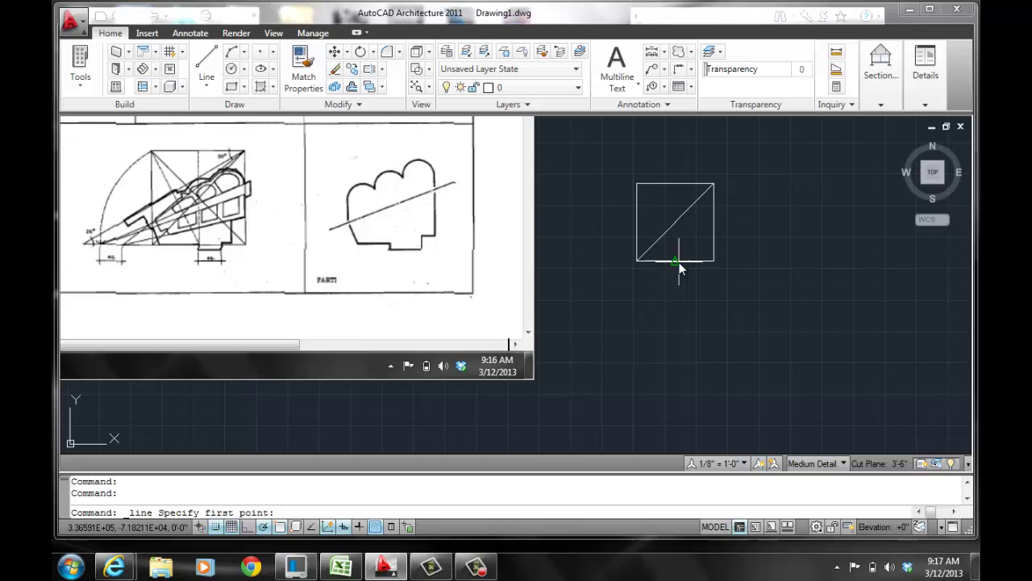
left_click(679, 262)
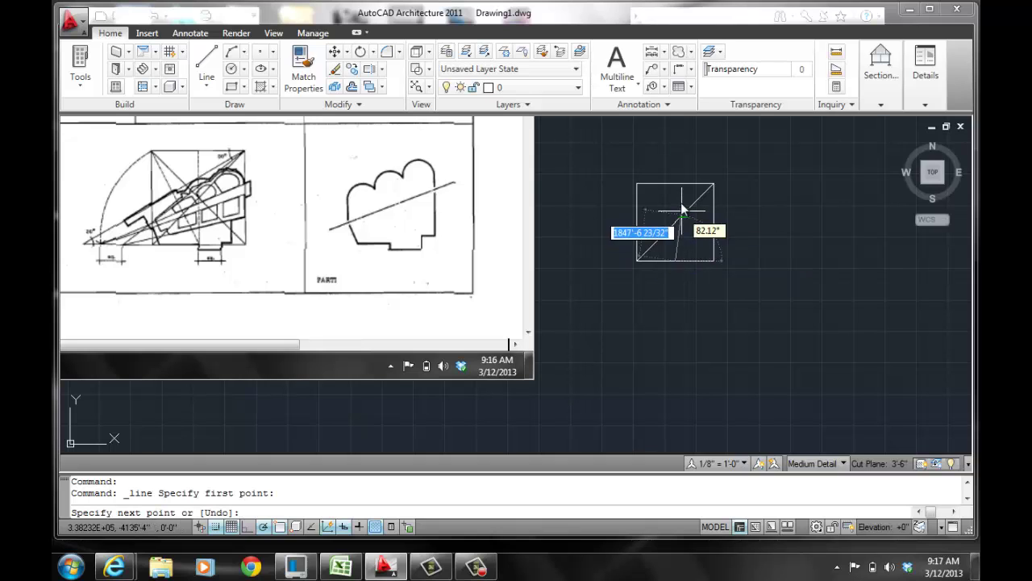
left_click(675, 185)
right_click(680, 186)
left_click(703, 196)
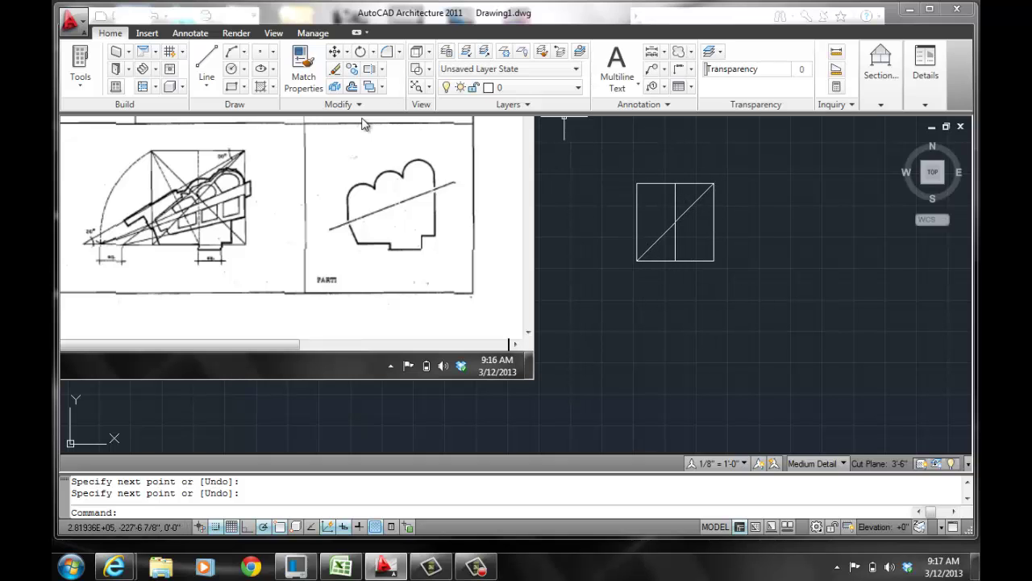
- Draw a circle centred on the square's bottom-edge midpoint, passing through its upper-right corner
left_click(231, 69)
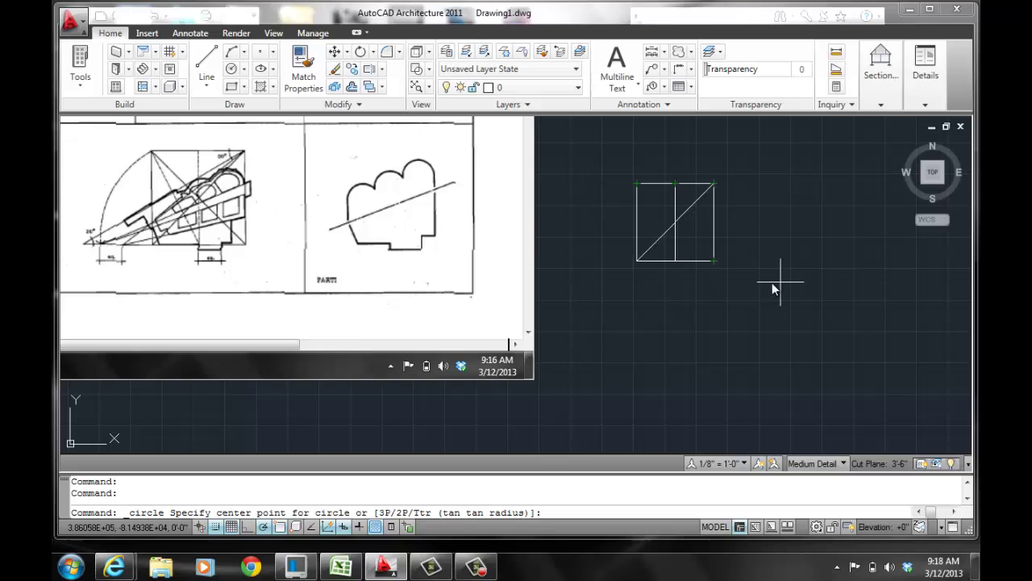
left_click(679, 263)
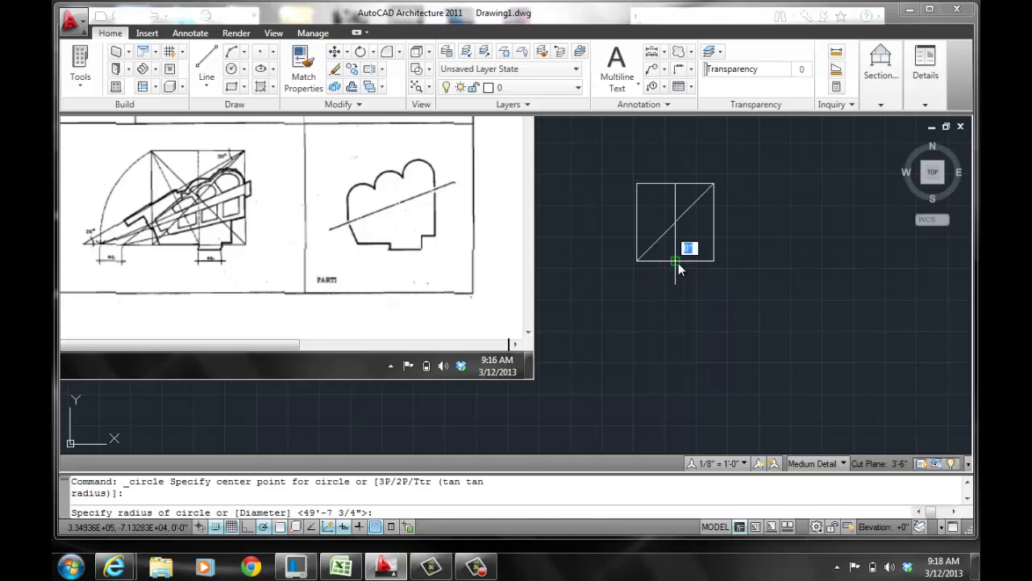
left_click(714, 185)
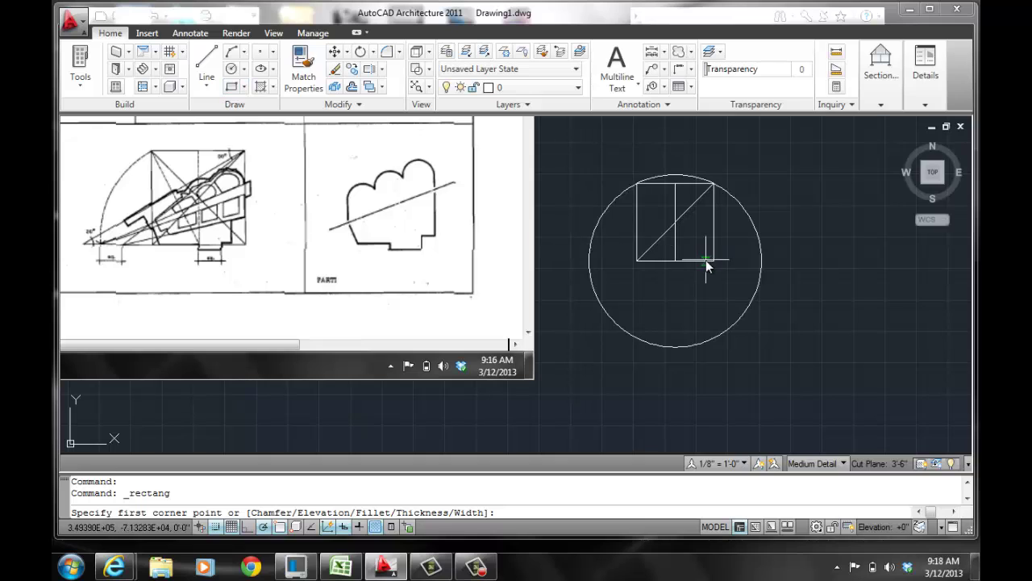
- Draw a rectangle from the circle's baseline crossing to the square's top-left corner
left_click(763, 261)
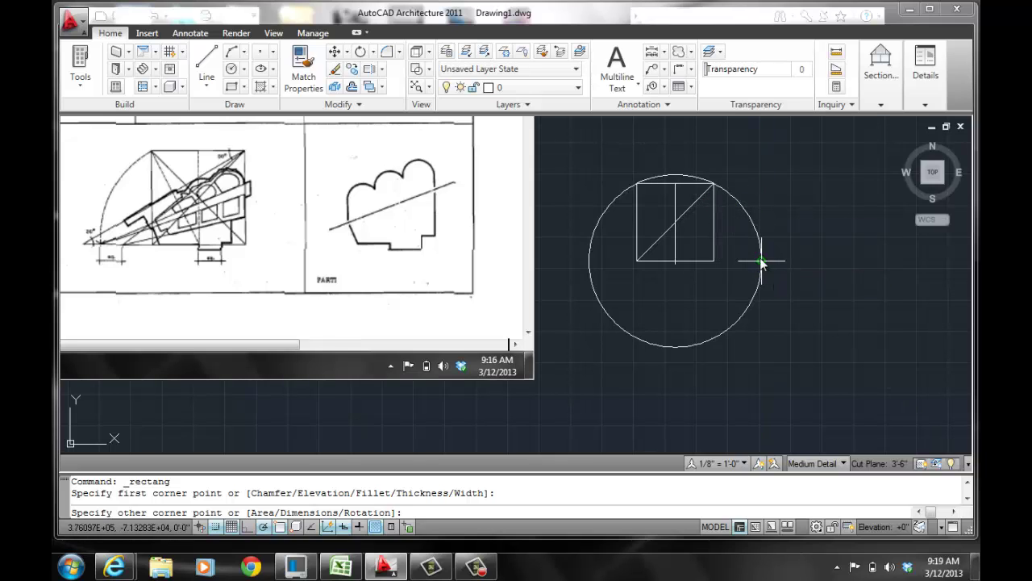
left_click(637, 184)
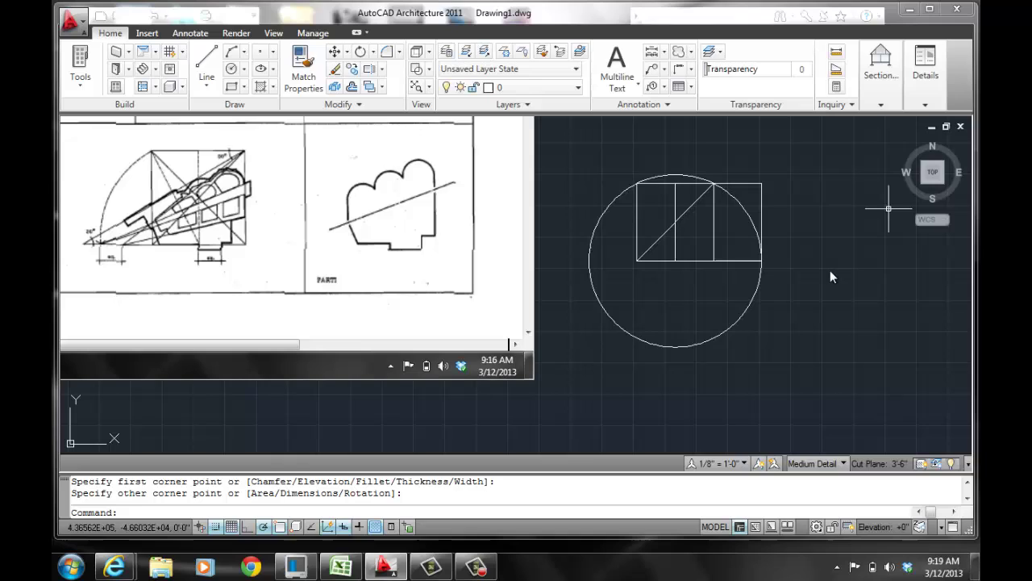